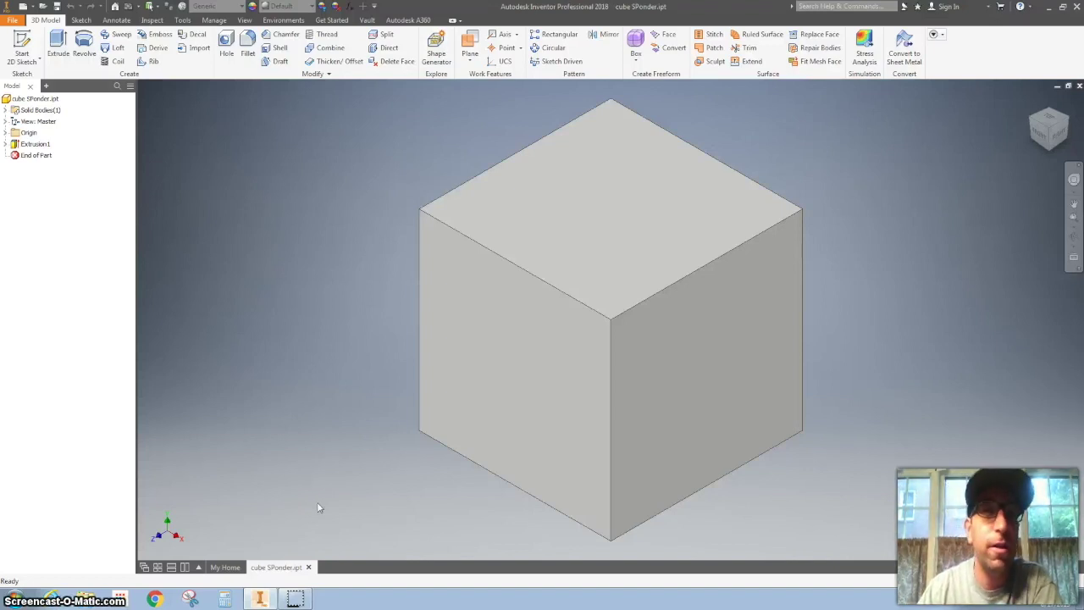
Open the File menu to show its recent documents over the cube part.
left_click(579, 270)
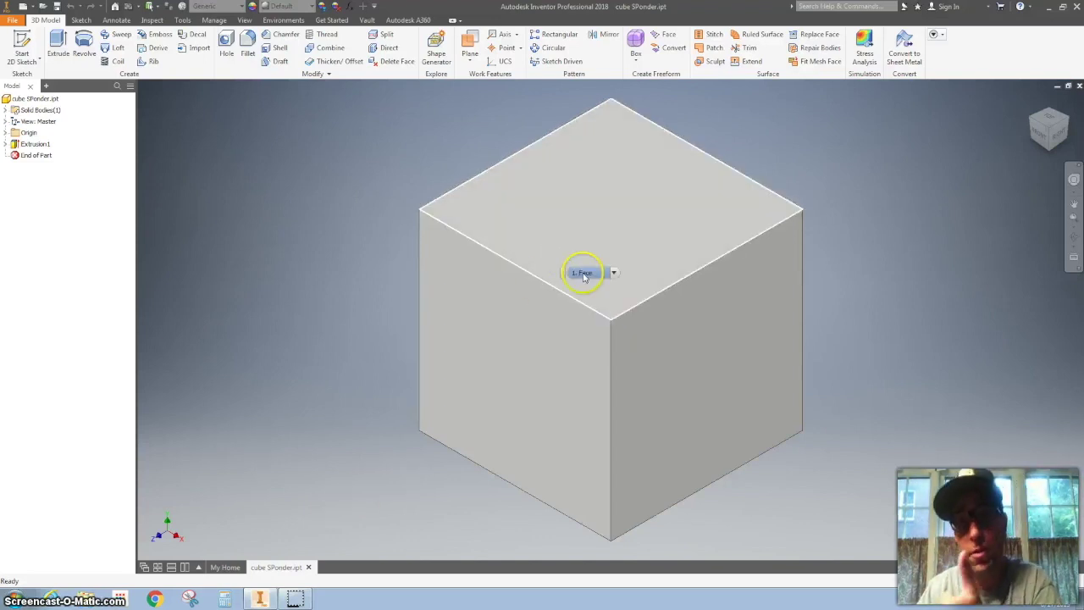
Create a new part from the English Standard (in).ipt template and start a 2D sketch.
left_click(20, 23)
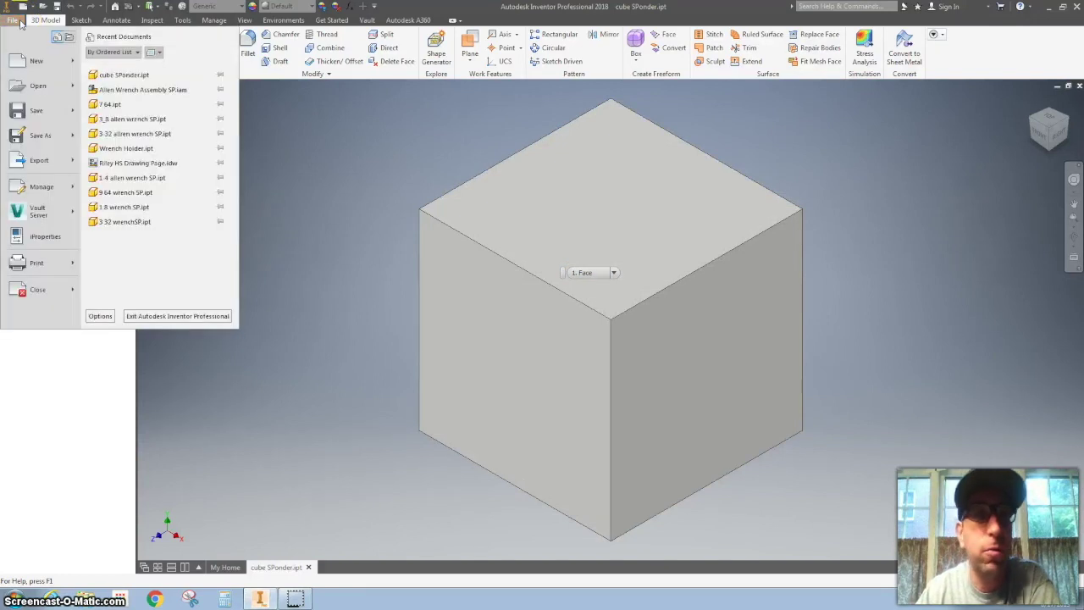
left_click(14, 56)
left_click(377, 188)
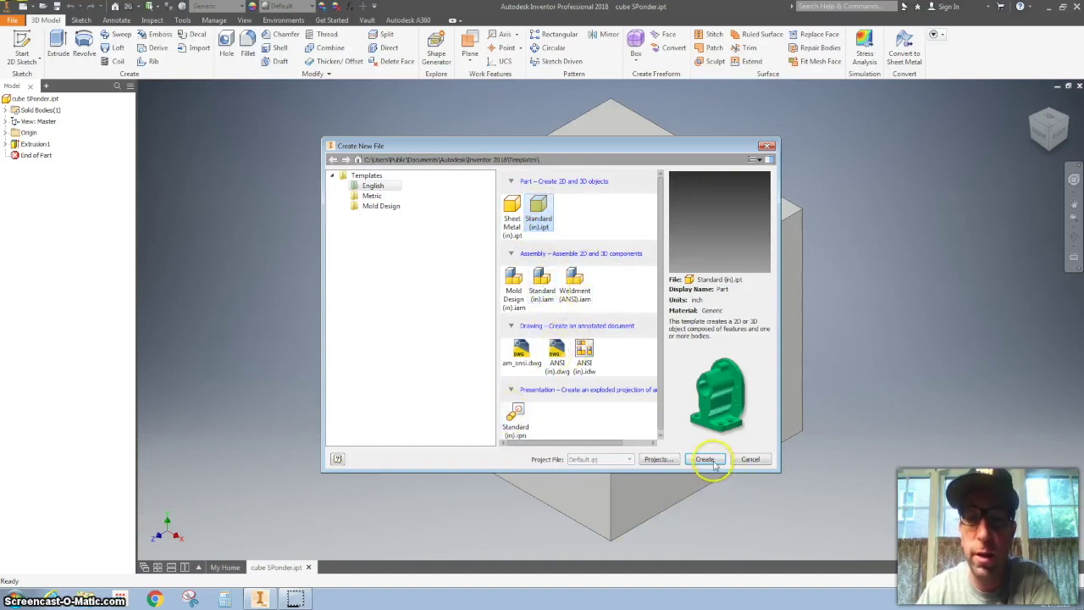
key("Return")
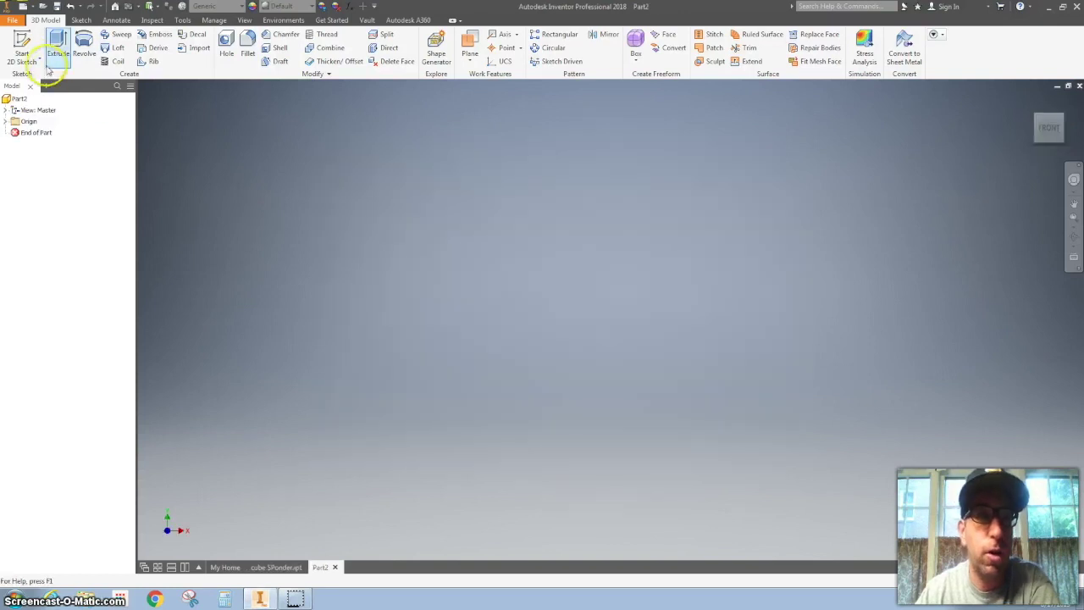
left_click(22, 44)
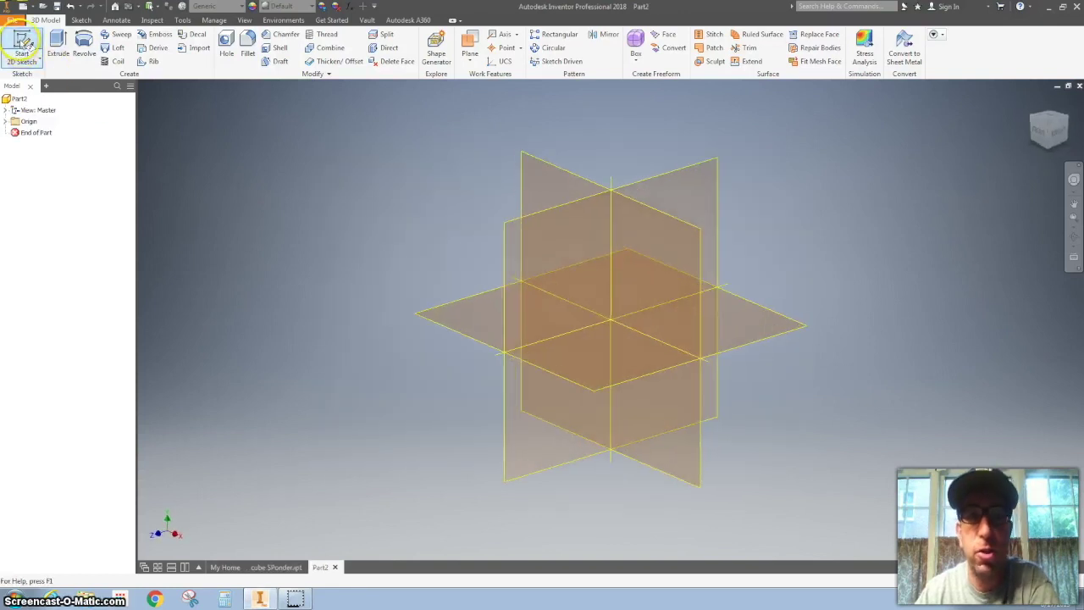
Draw a two-point rectangle on the XZ plane from the origin, about 3.971 × 0.372 in.
left_click(440, 322)
left_click(144, 42)
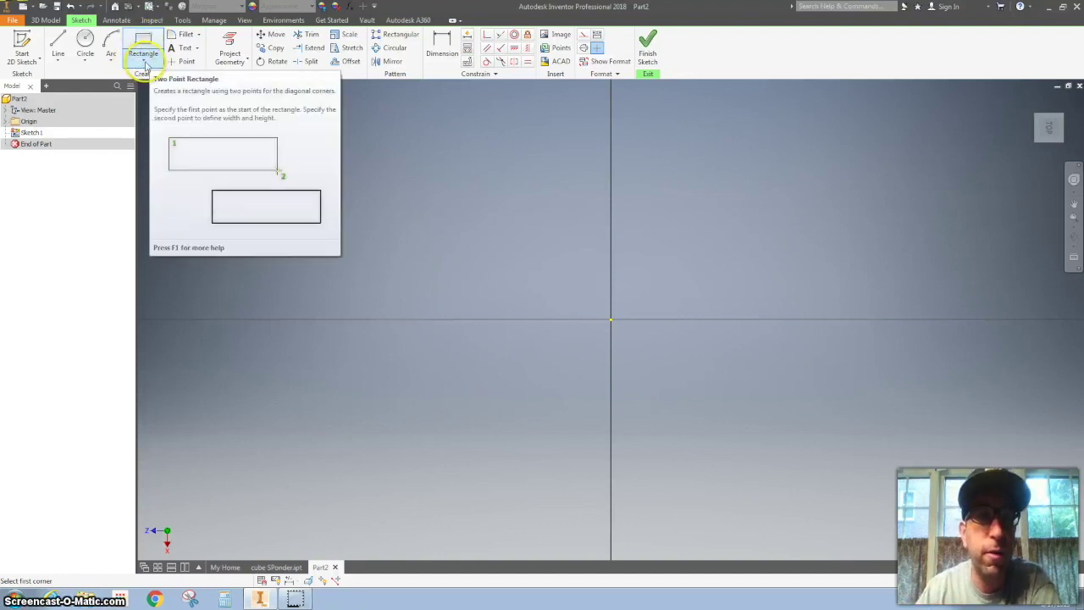
left_click(144, 67)
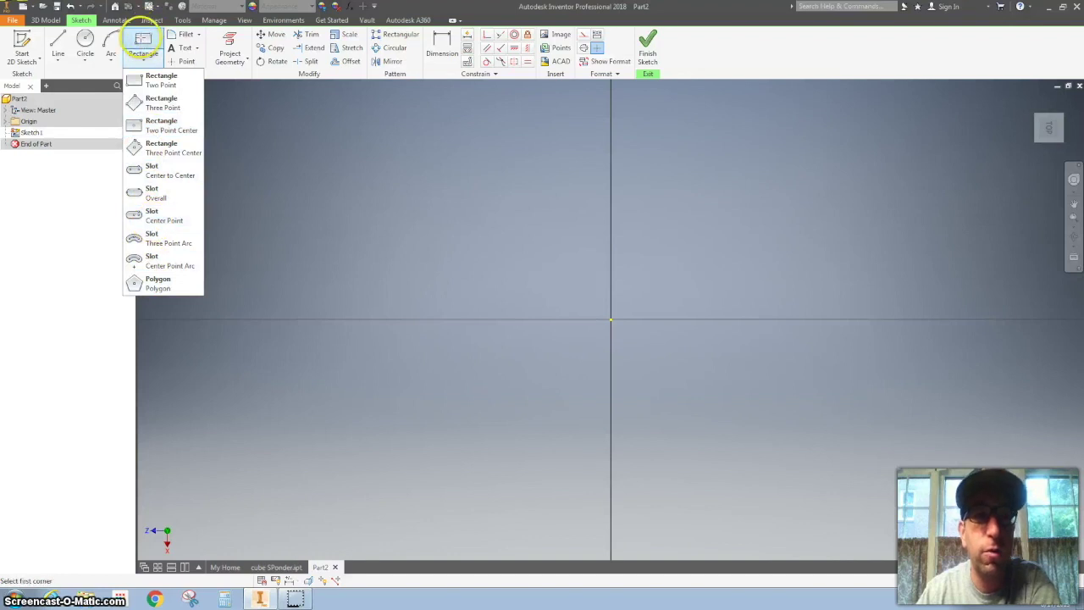
left_click(142, 40)
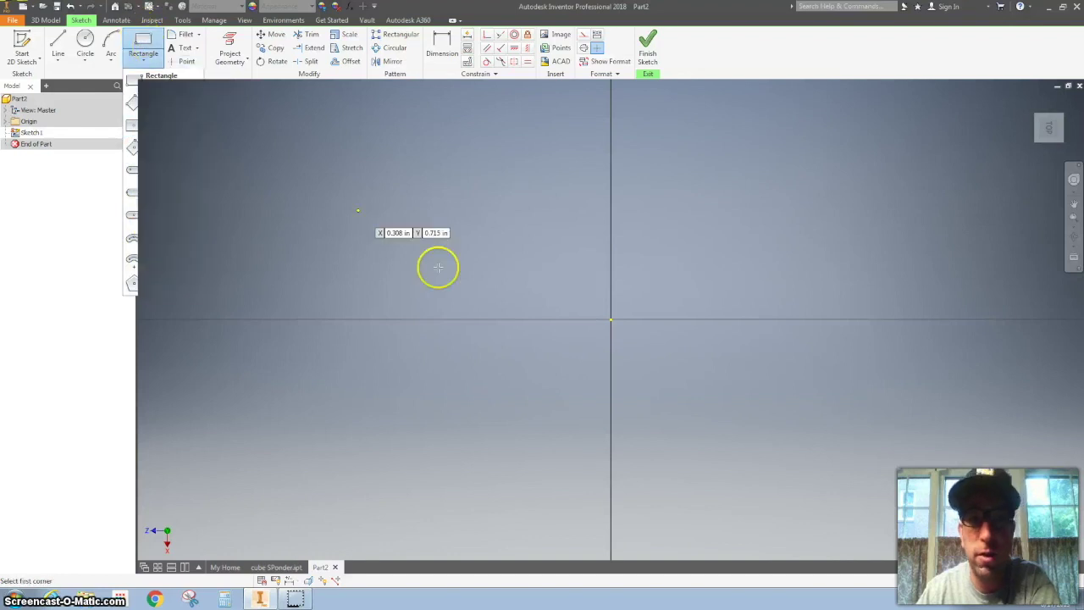
left_click(611, 319)
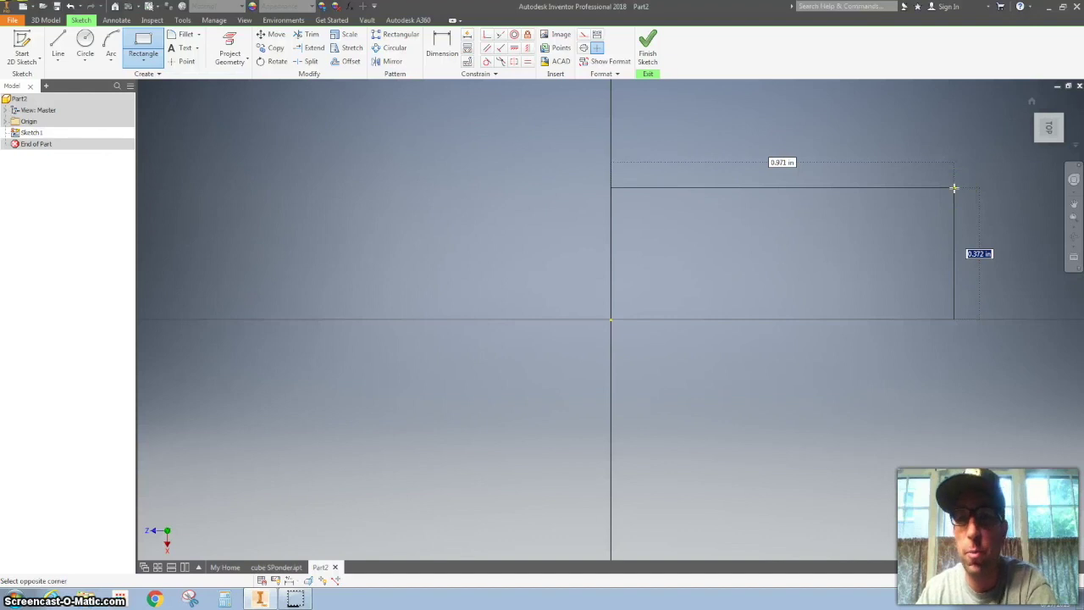
left_click(955, 190)
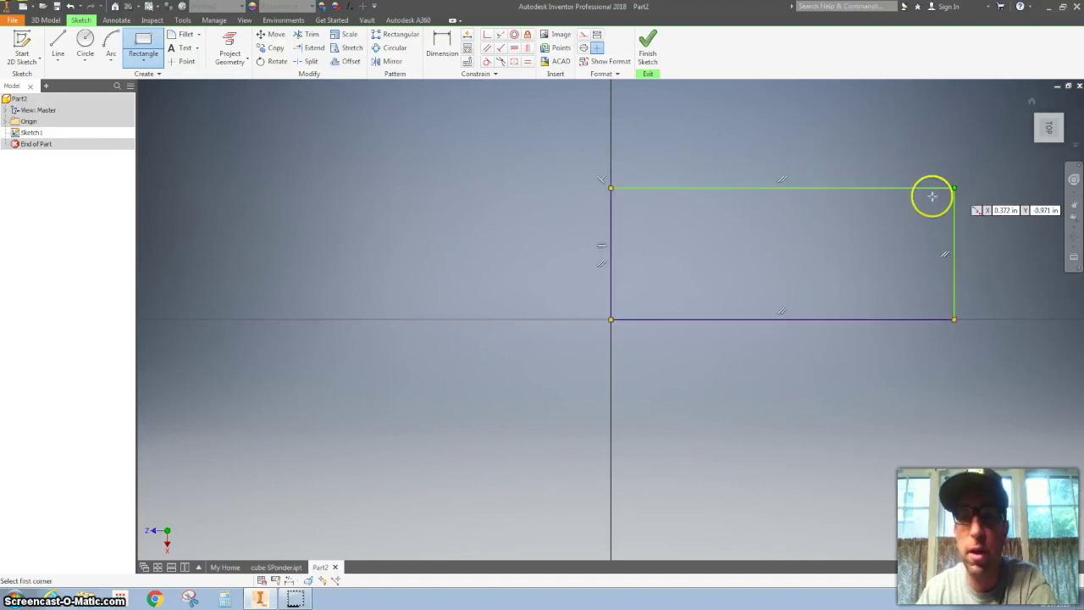
Add a 1.000 in dimension to the rectangle's left side.
left_click(439, 42)
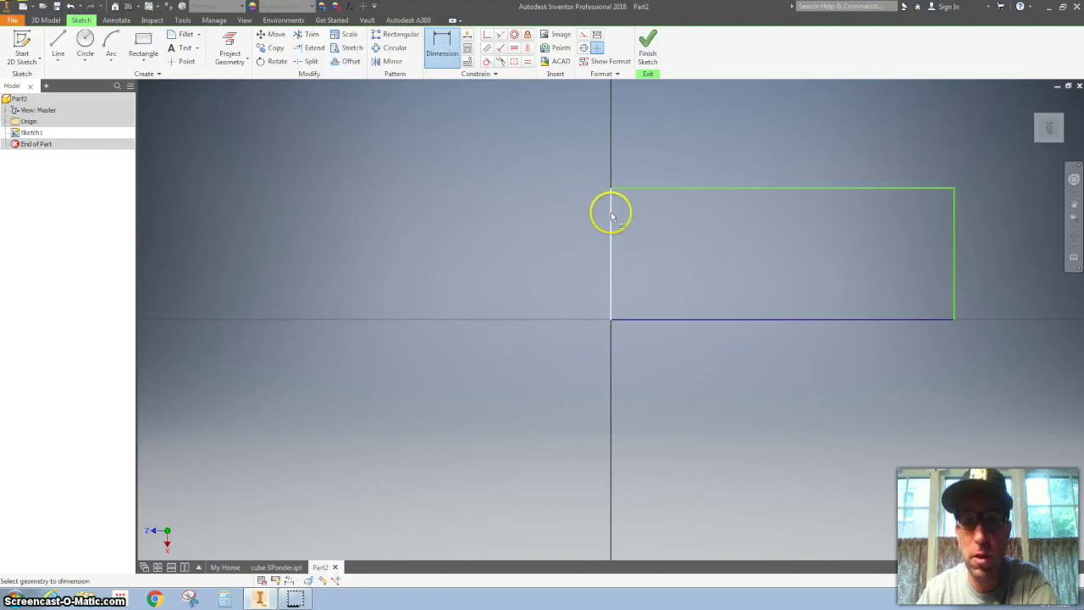
left_click(478, 227)
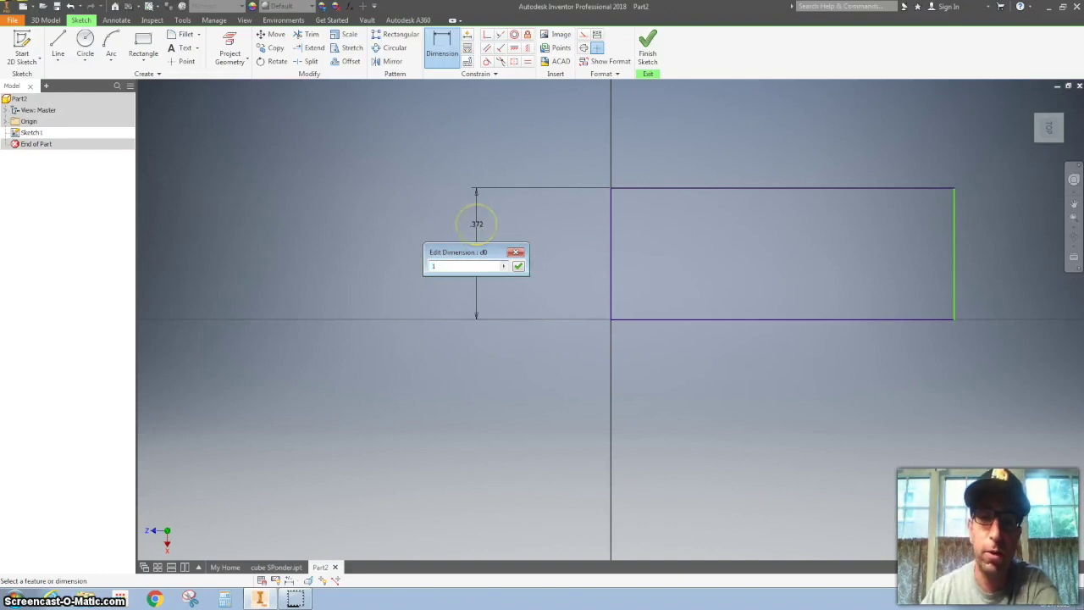
left_click(518, 268)
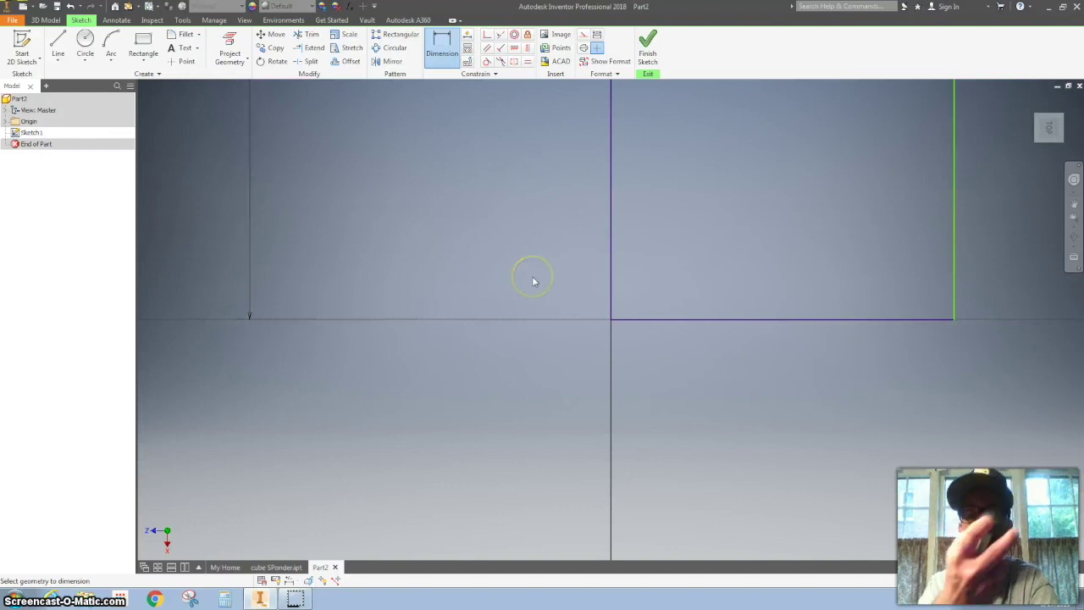
left_click(525, 251)
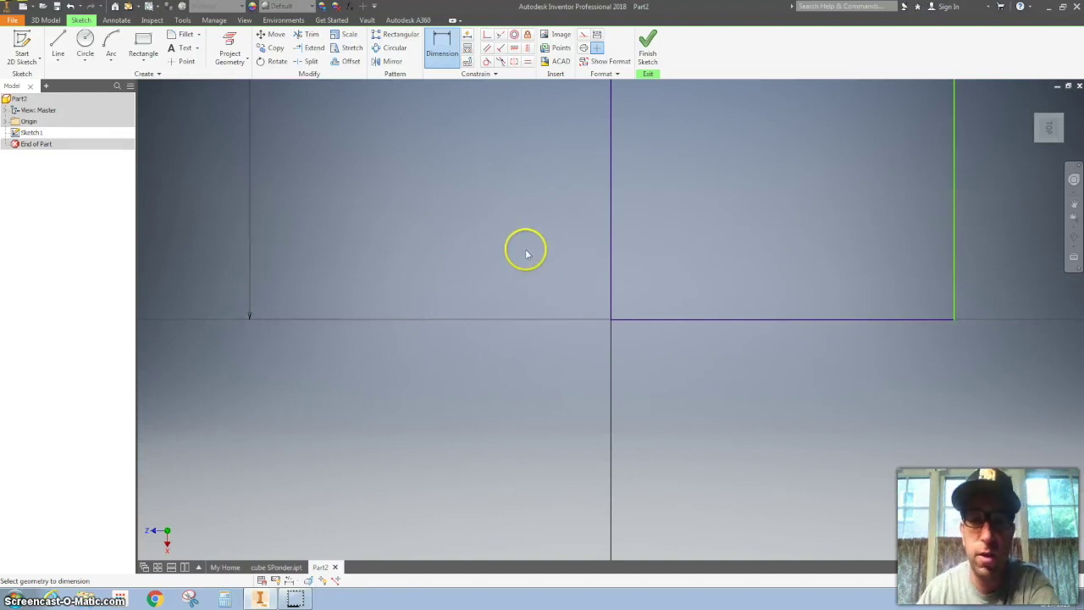
scroll(526, 253, "up", 1)
scroll(525, 250, "down", 2)
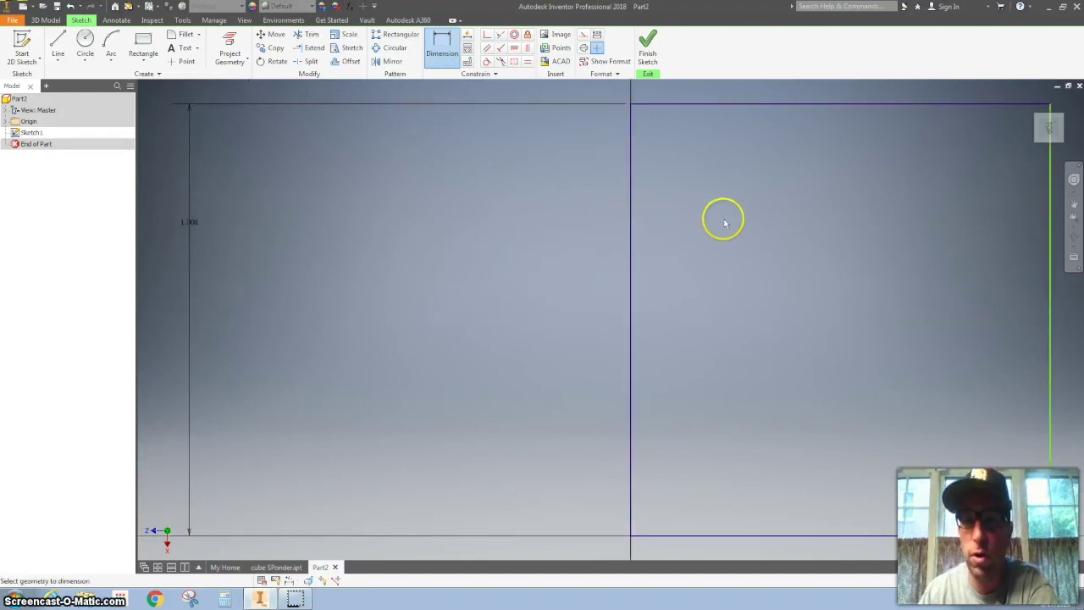
scroll(722, 222, "down", 1)
left_click(442, 51)
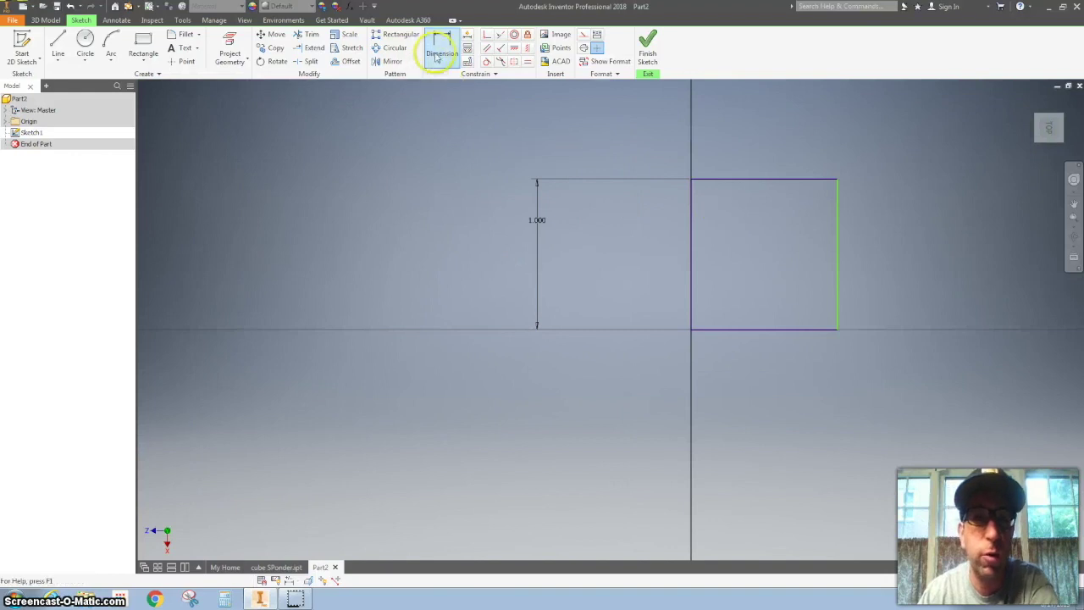
left_click(442, 52)
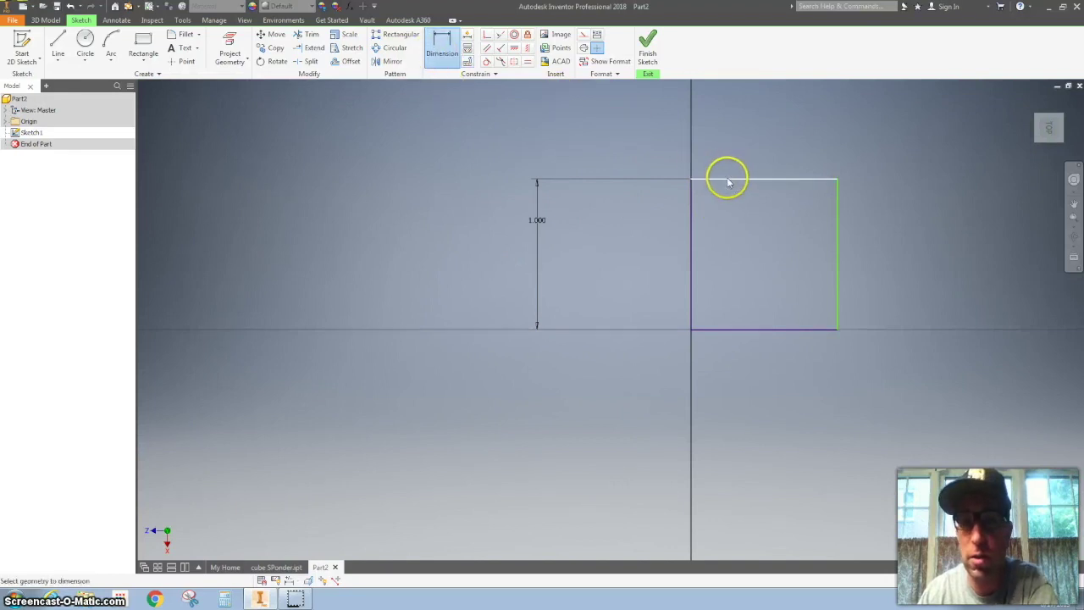
Dimension the rectangle's top edge to 3.5 in wide.
left_click(727, 179)
left_click(746, 120)
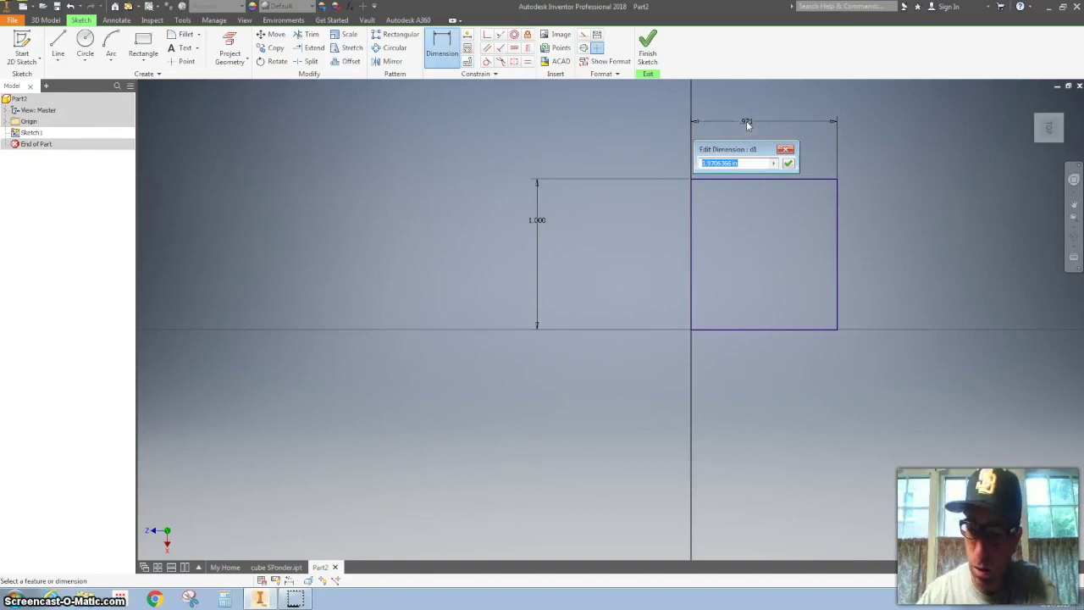
type("3.")
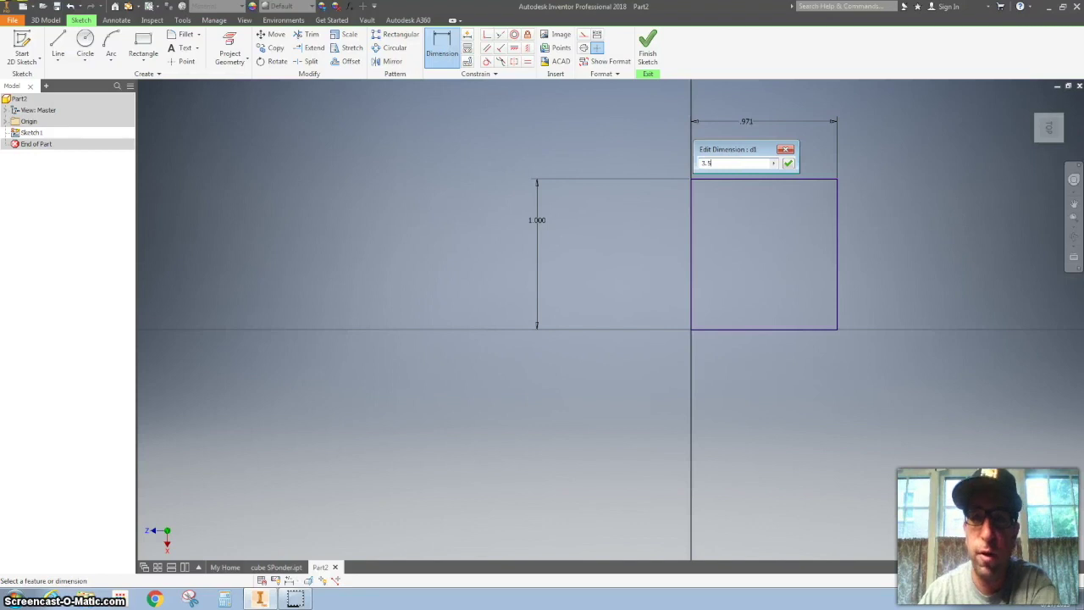
type("5")
key("Return")
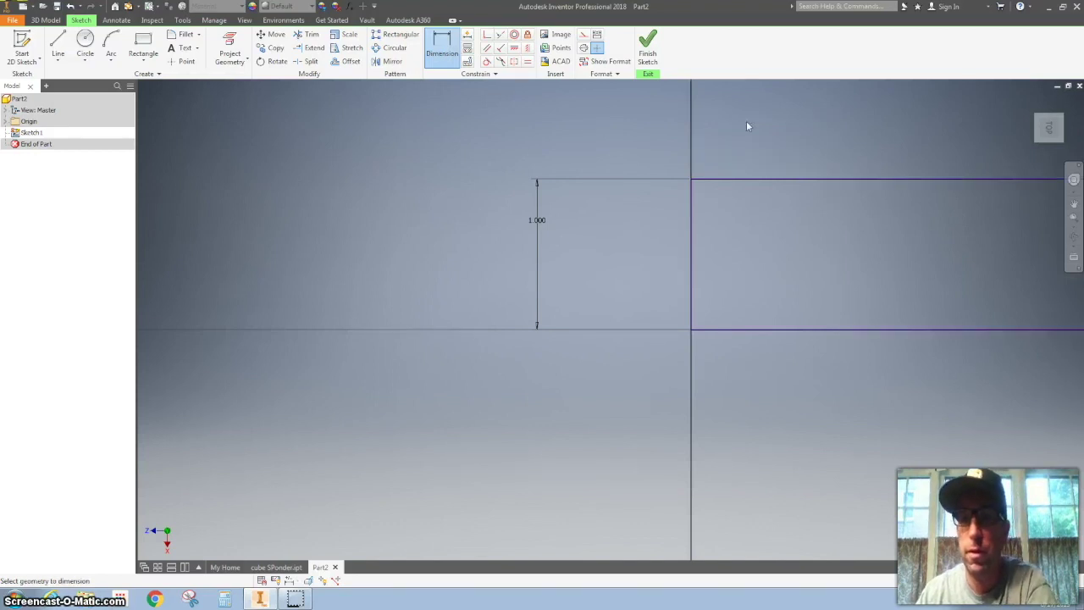
left_click(773, 125)
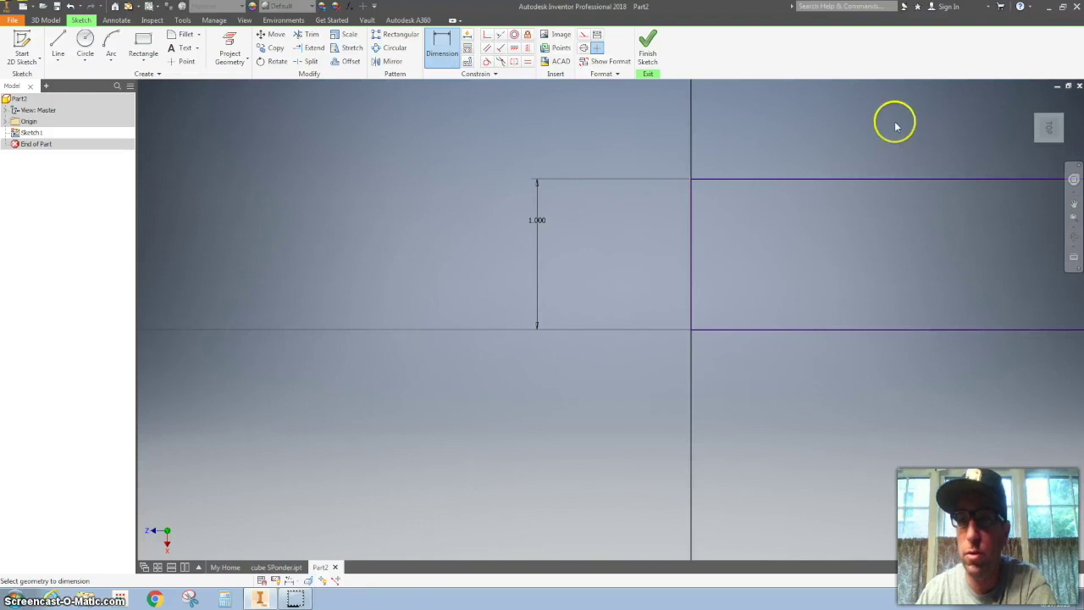
scroll(895, 127, "down", 4)
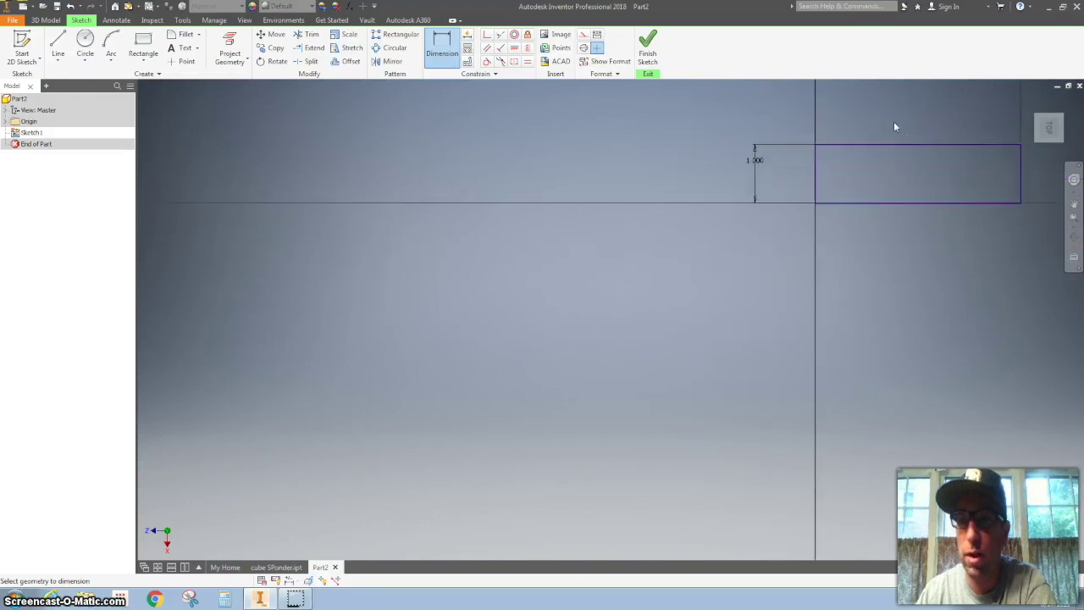
mouse_move(1050, 129)
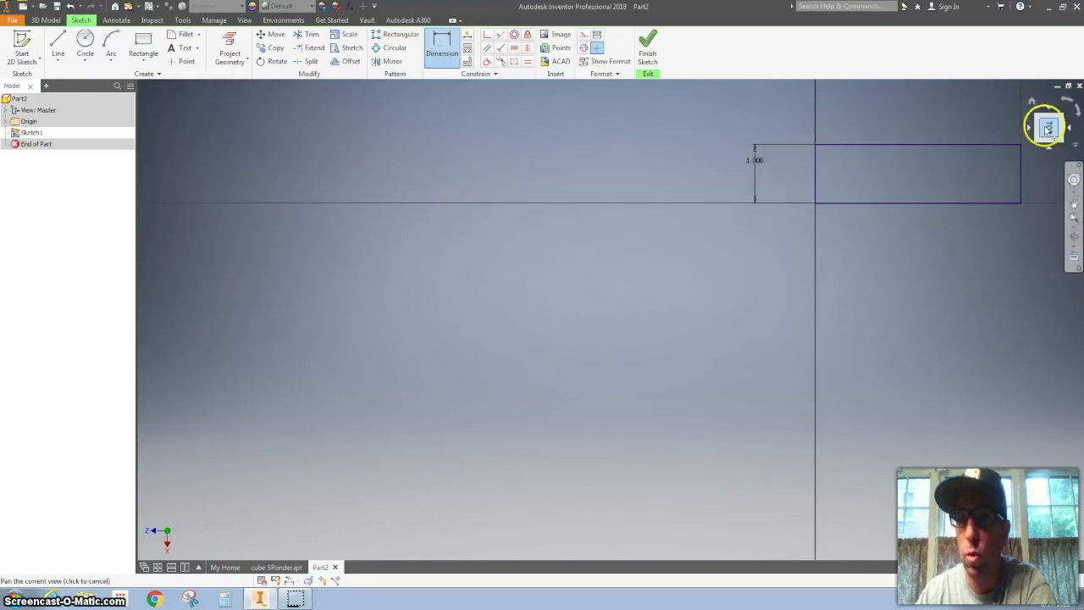
From the Top view, change the 1.000 height dimension to 1.500 in and finish Sketch1.
left_click(1048, 127)
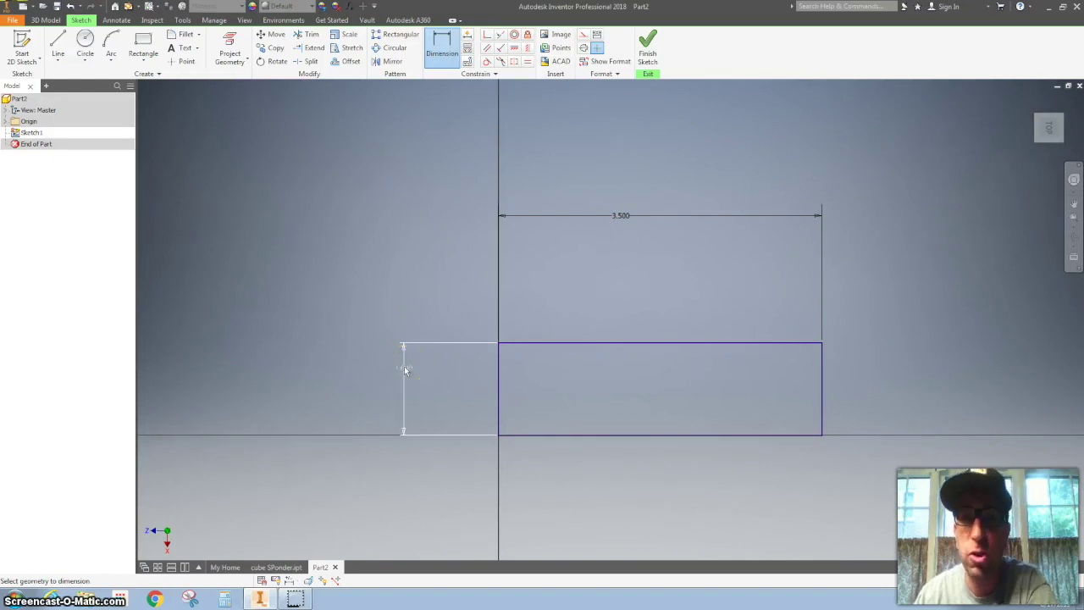
left_click(404, 369)
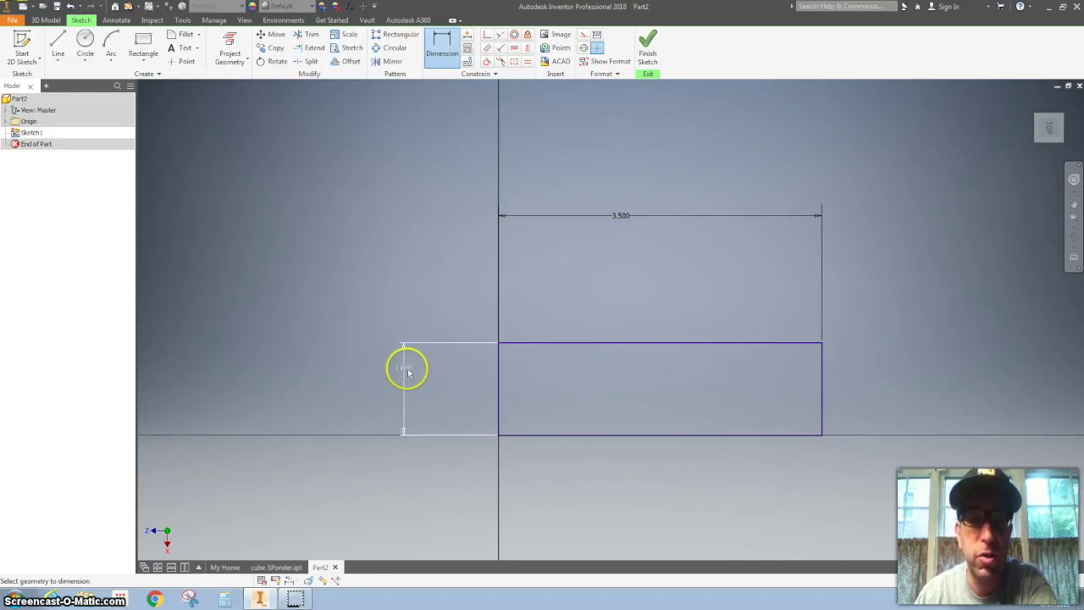
left_click(407, 370)
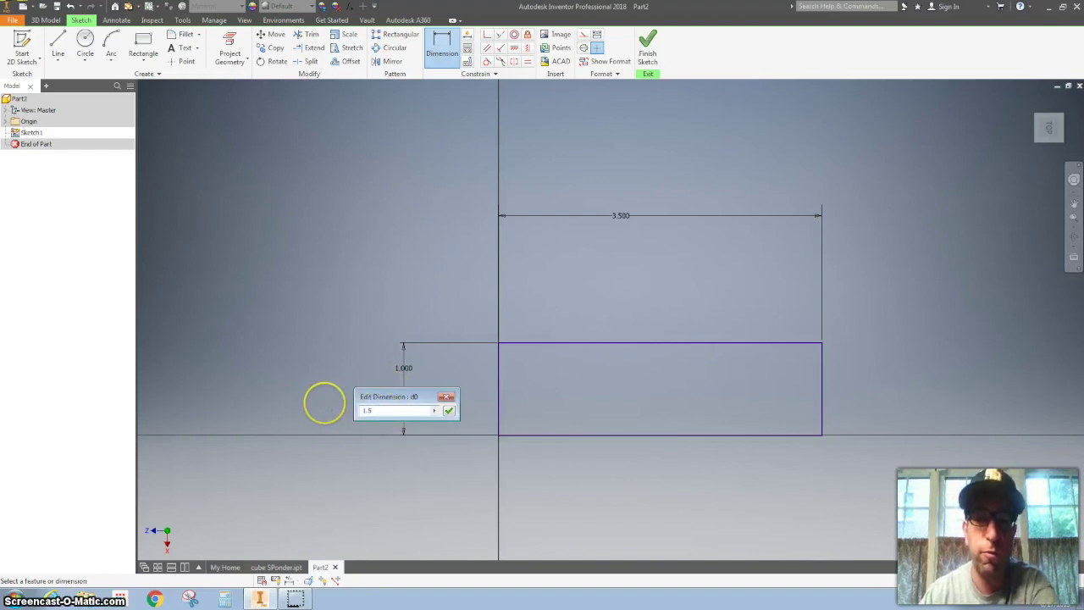
left_click(449, 411)
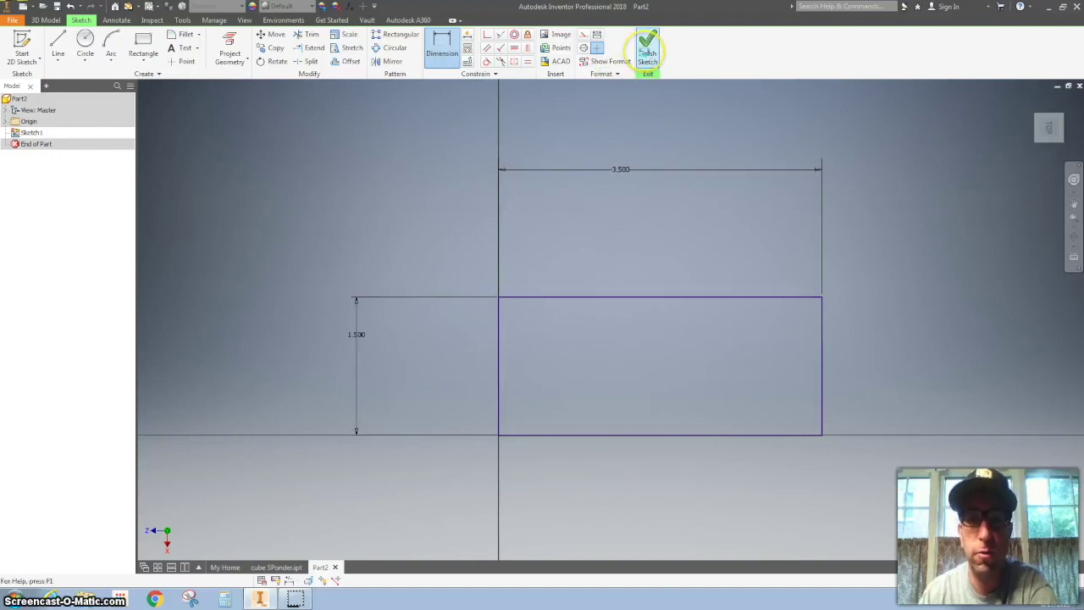
left_click(647, 52)
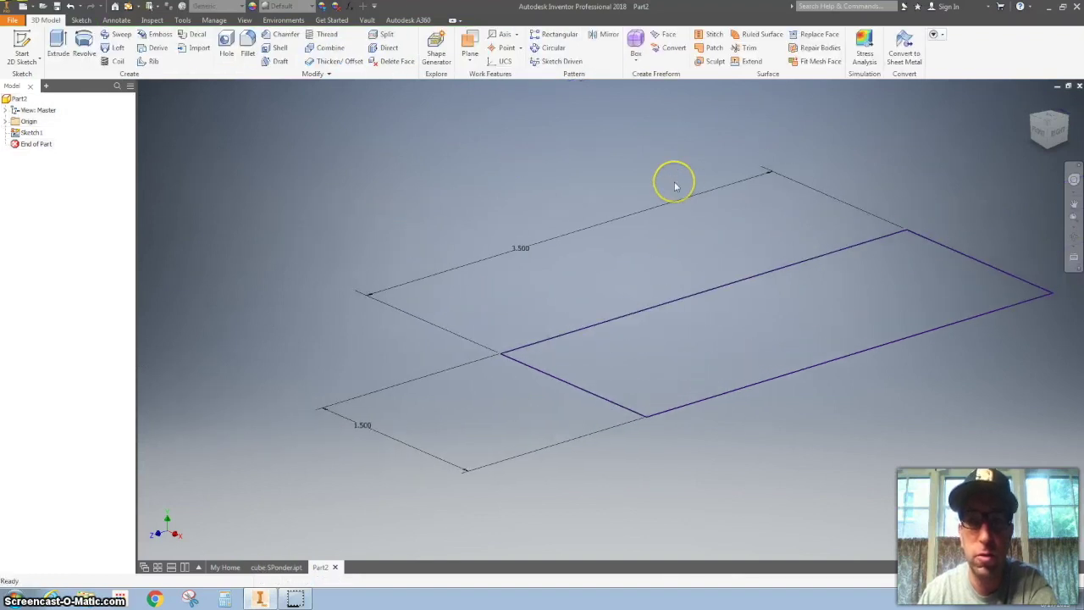
Extrude the 3.5 × 1.5 in rectangle 72 in (6') and zoom to fit the board.
left_click(58, 47)
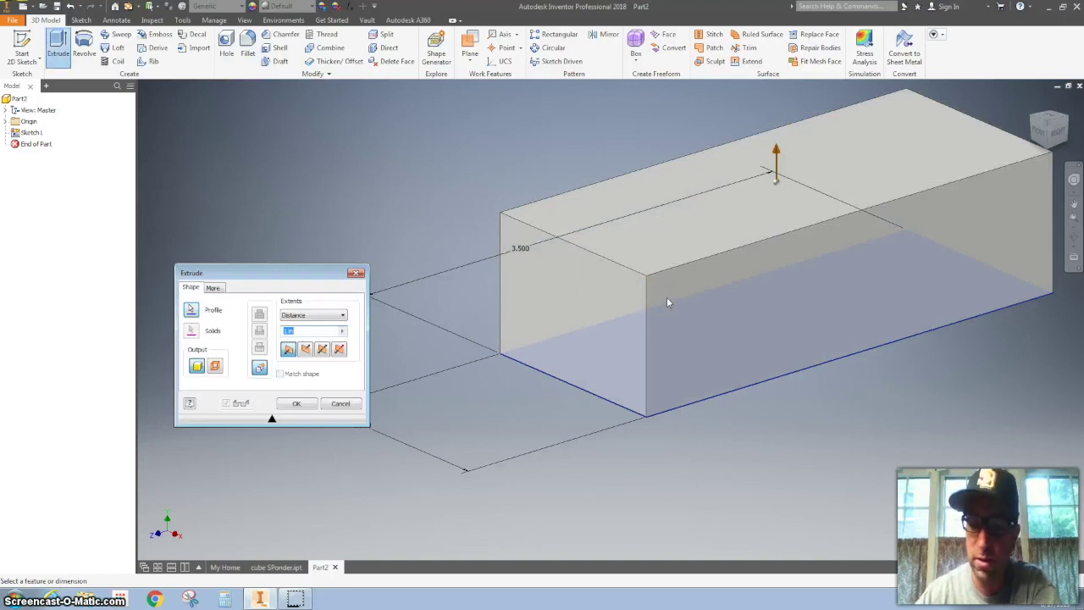
left_click_drag(776, 161, 667, 297)
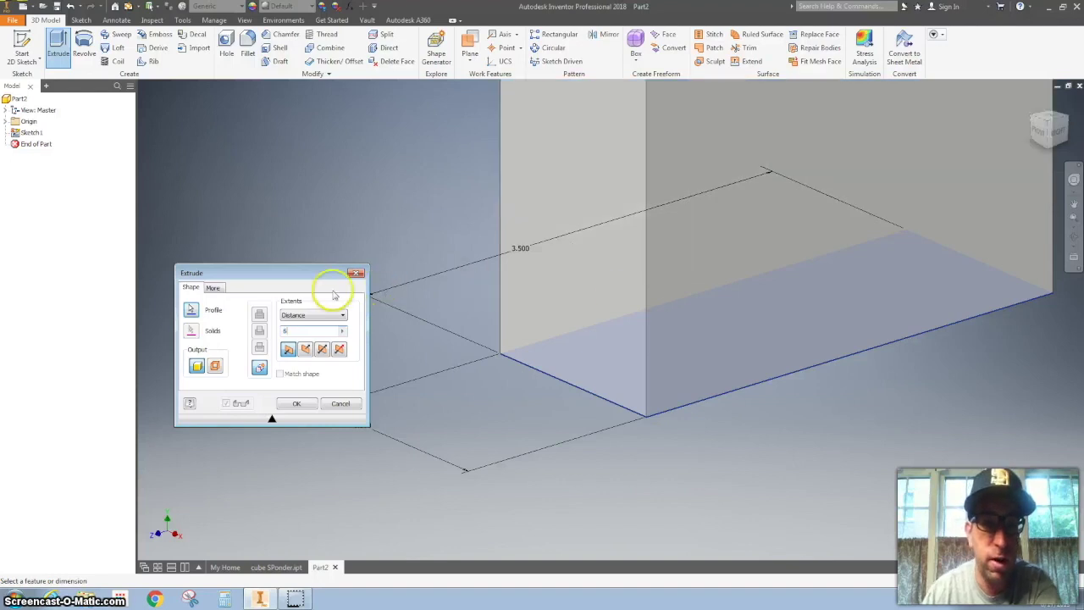
scroll(465, 212, "down", 5)
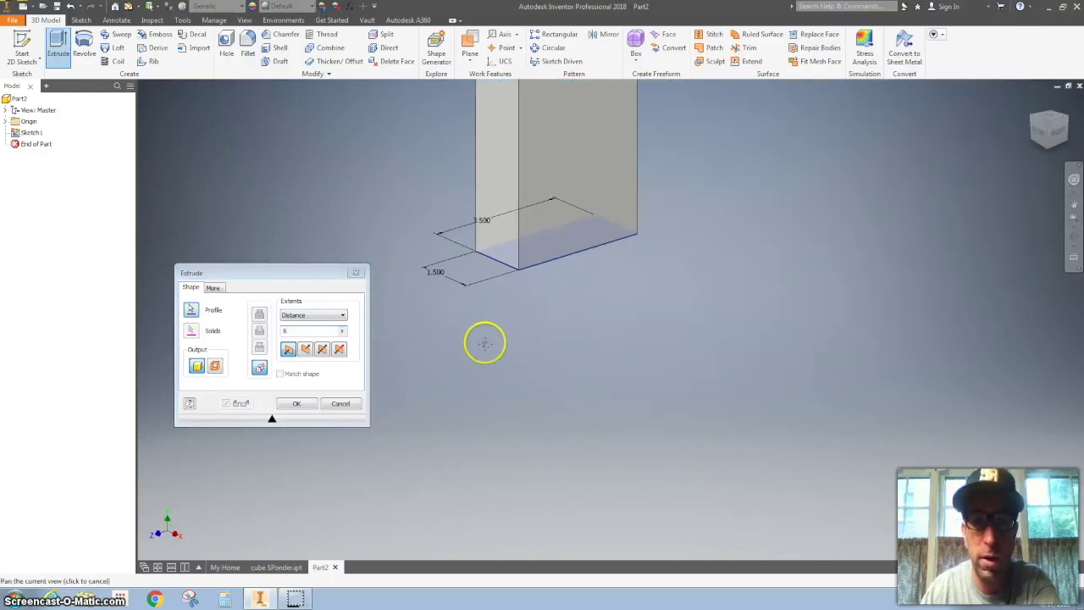
left_click(309, 332)
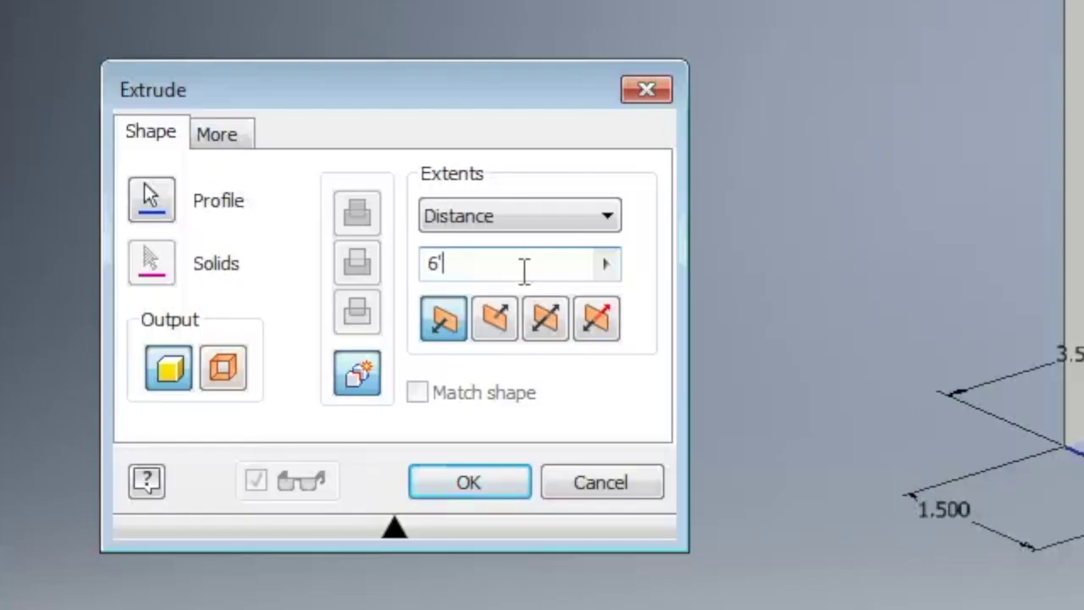
left_click(424, 262)
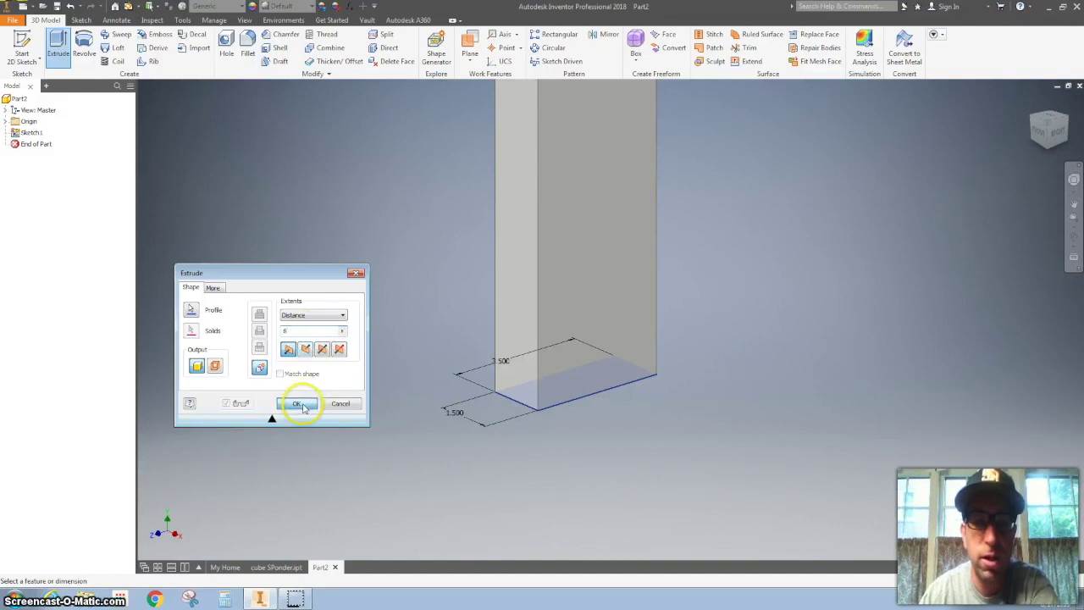
left_click(301, 404)
key("Home")
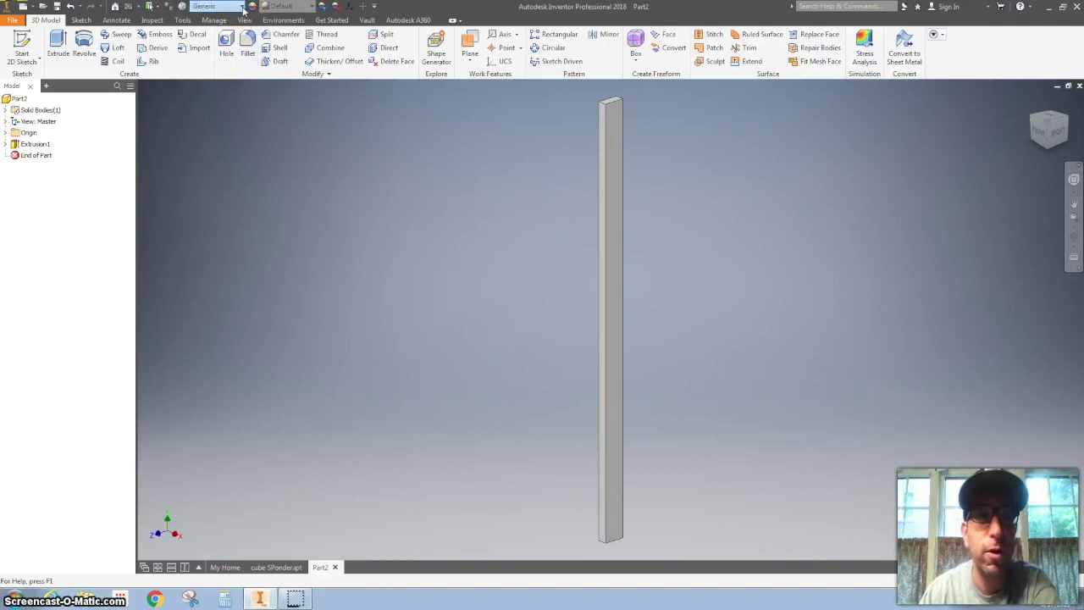
Assign Wood (Oak) material to the board and zoom in on its grain.
left_click(243, 8)
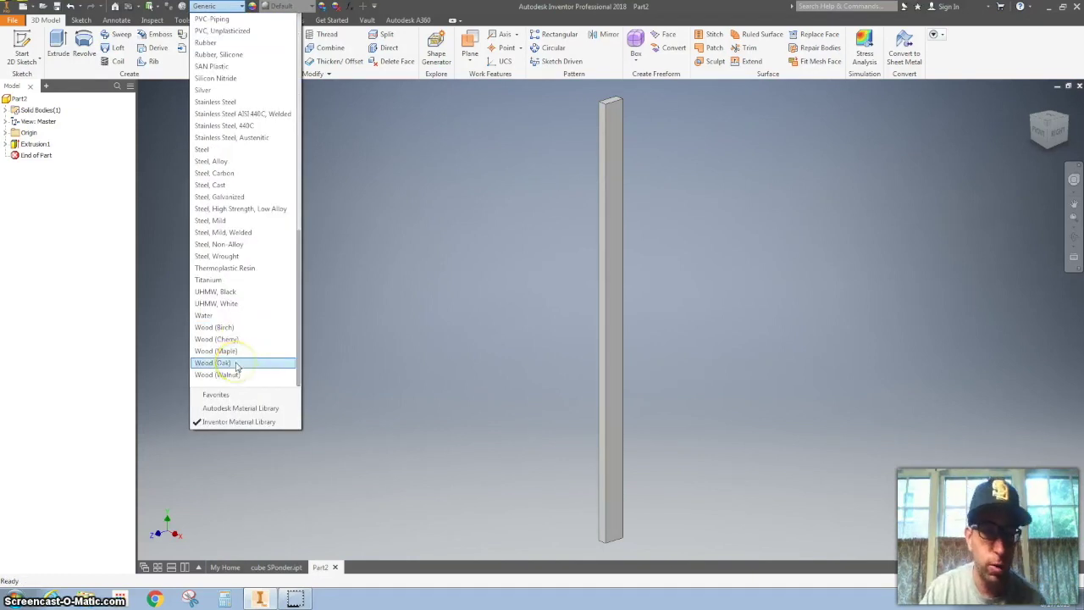
left_click(236, 365)
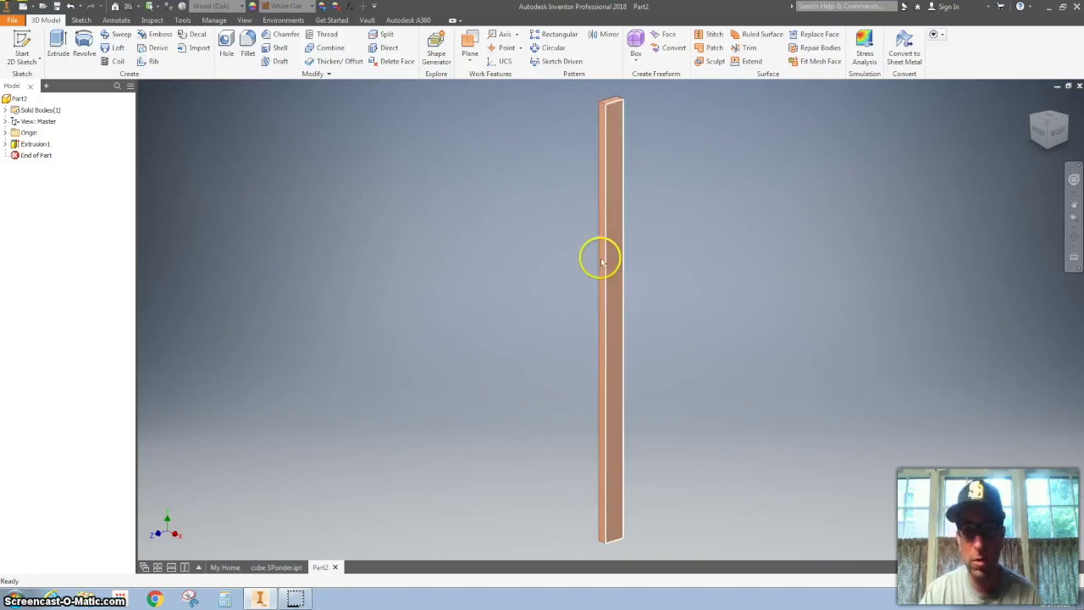
scroll(613, 300, "down", 2)
scroll(616, 303, "up", 5)
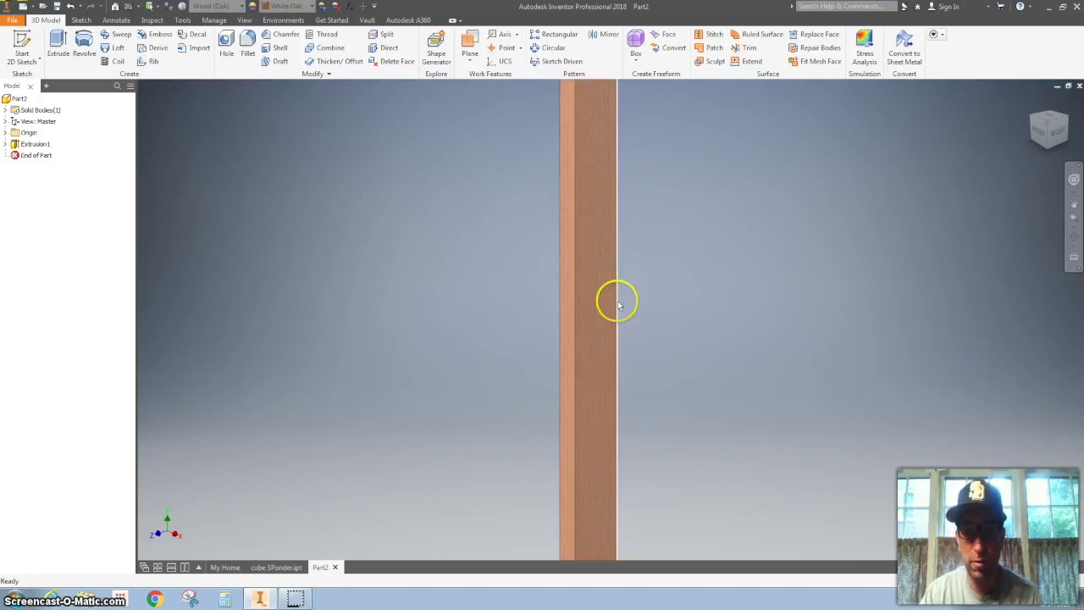
scroll(616, 303, "up", 3)
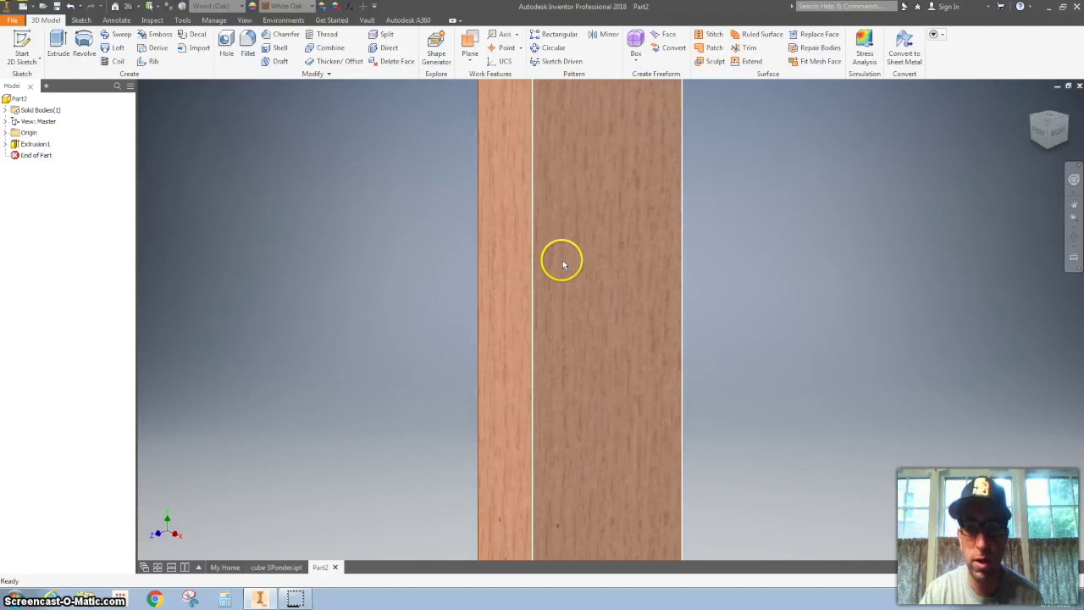
scroll(561, 258, "down", 5)
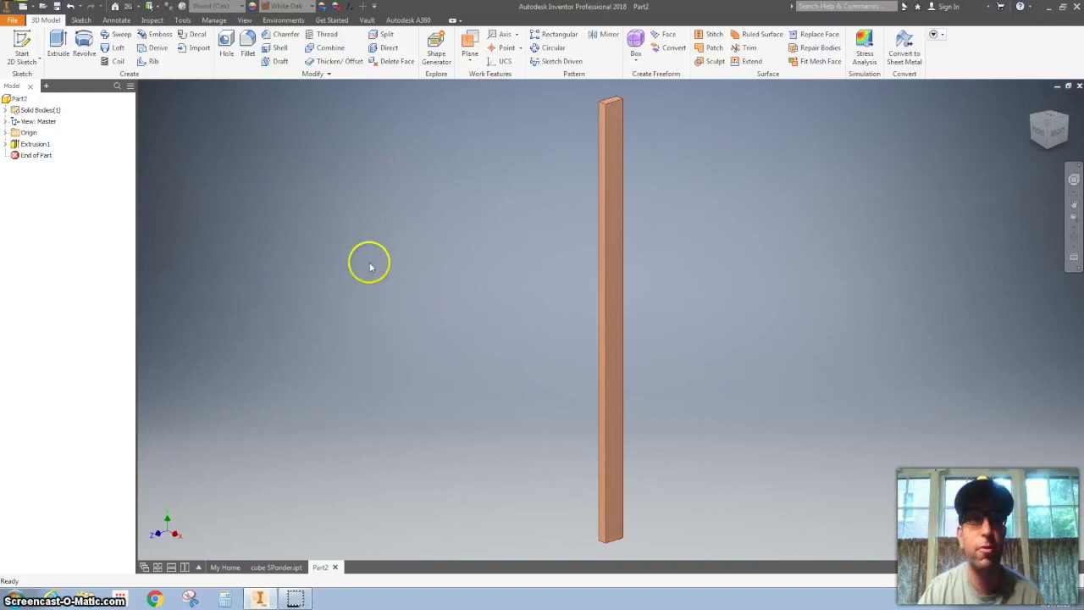
Save the part as wood SPonder.ipt.
left_click(14, 24)
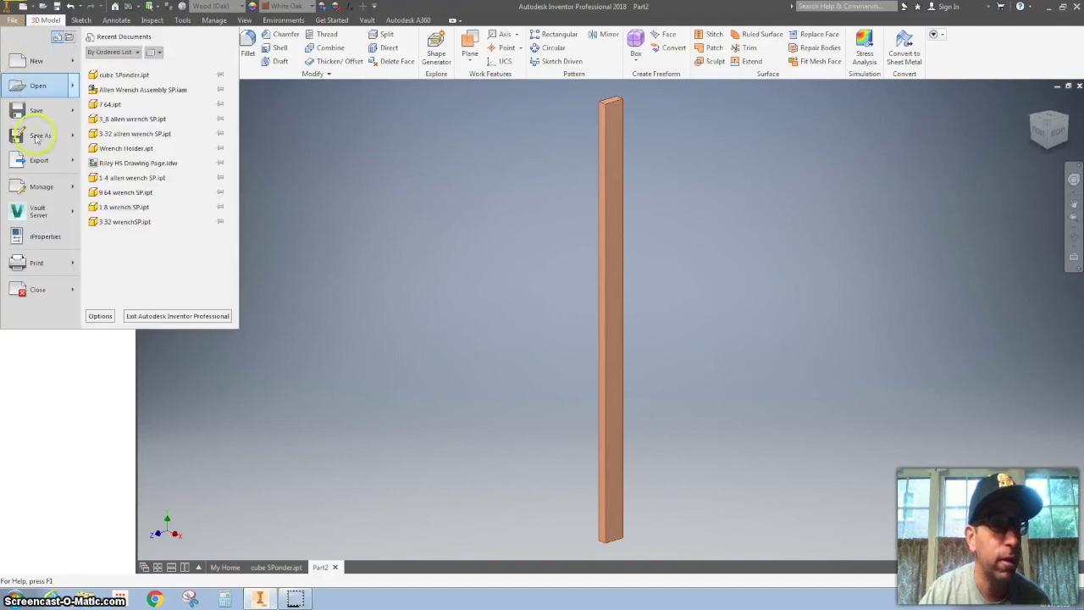
left_click(251, 203)
left_click(464, 254)
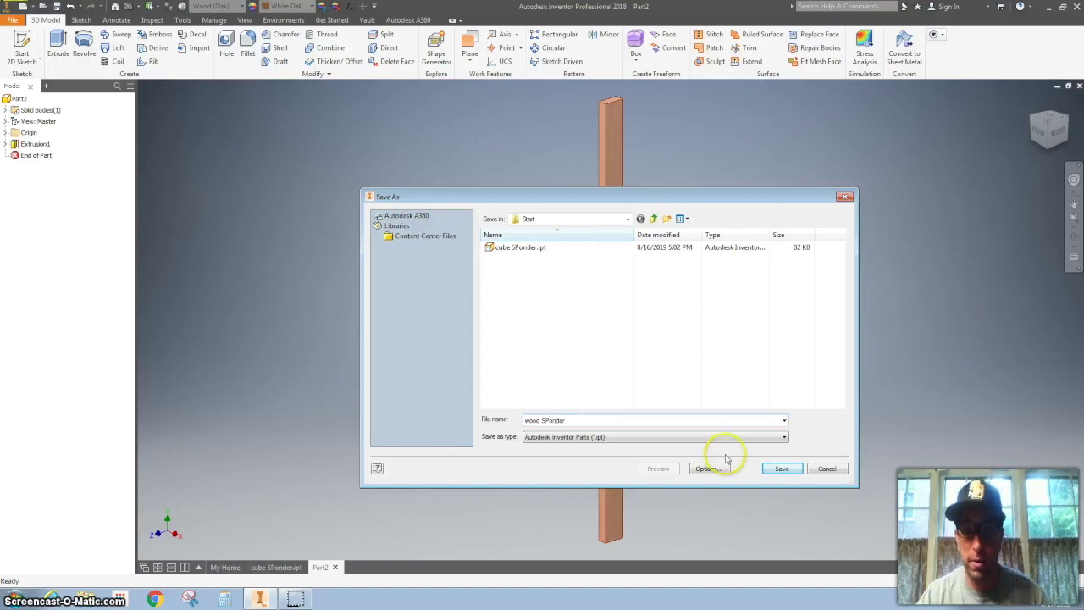
left_click(787, 469)
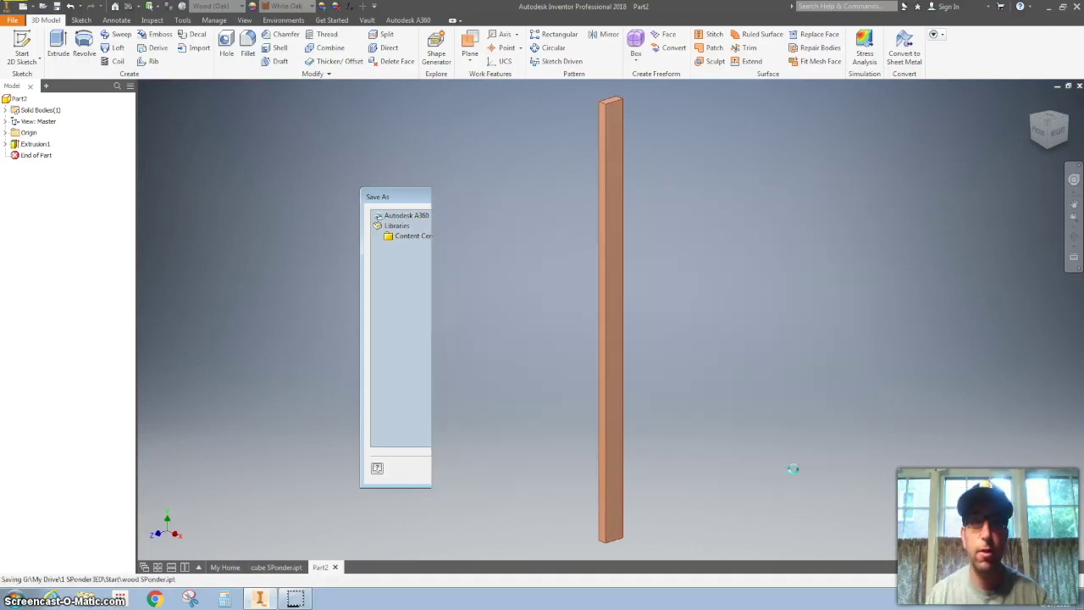